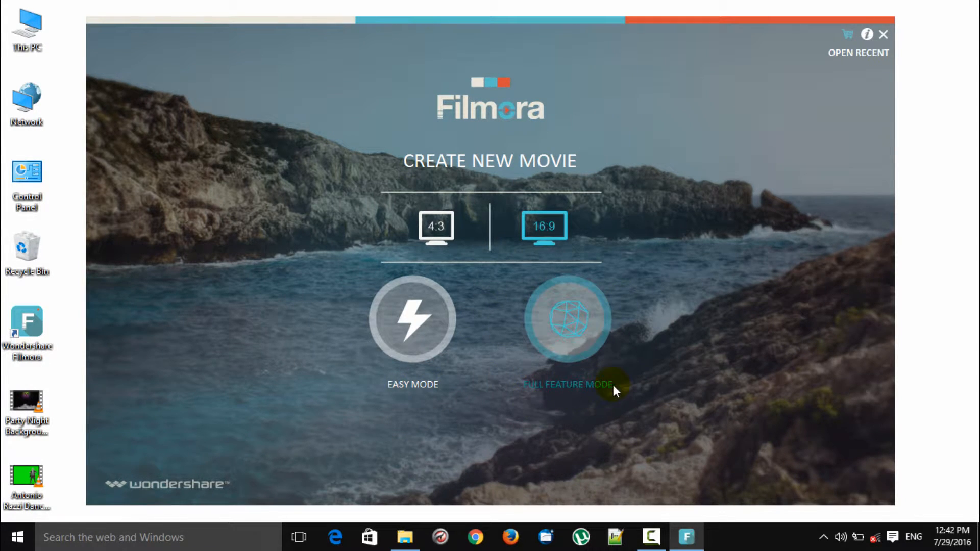
- Create a new 16:9 movie in full feature mode
left_click(578, 340)
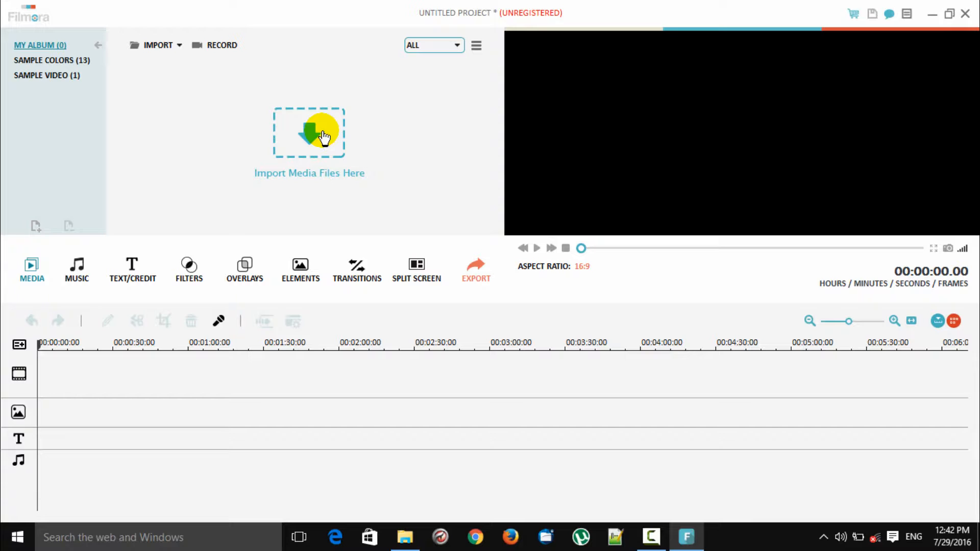
left_click(179, 46)
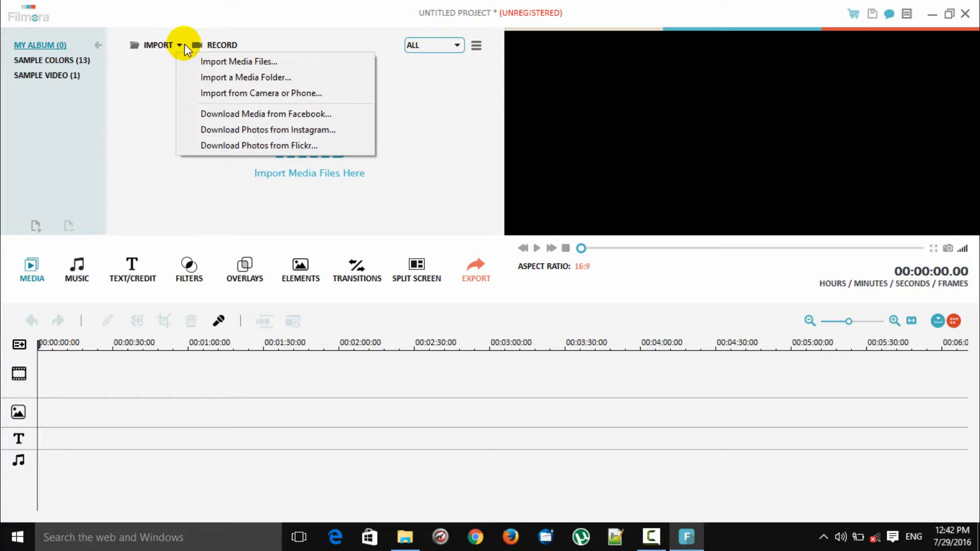
left_click(270, 62)
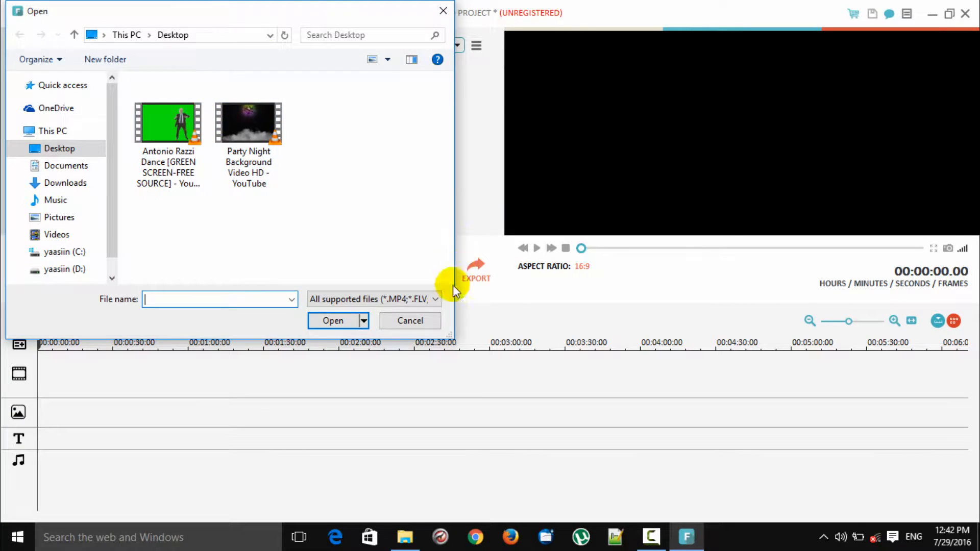
left_click(428, 320)
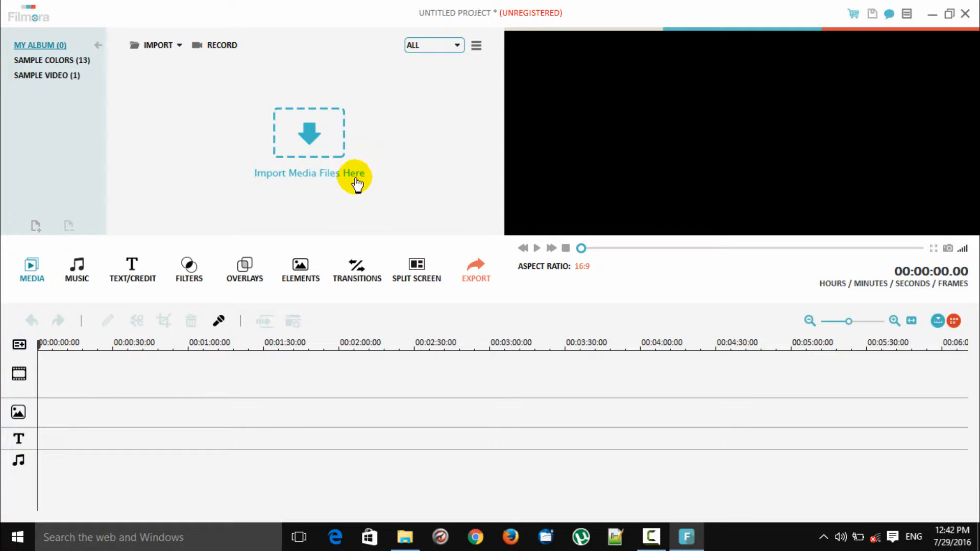
- Import the Antonio Razzi Dance green-screen video and the Party Night Background Video HD from the Desktop into the album
left_click(310, 136)
double_click(184, 121)
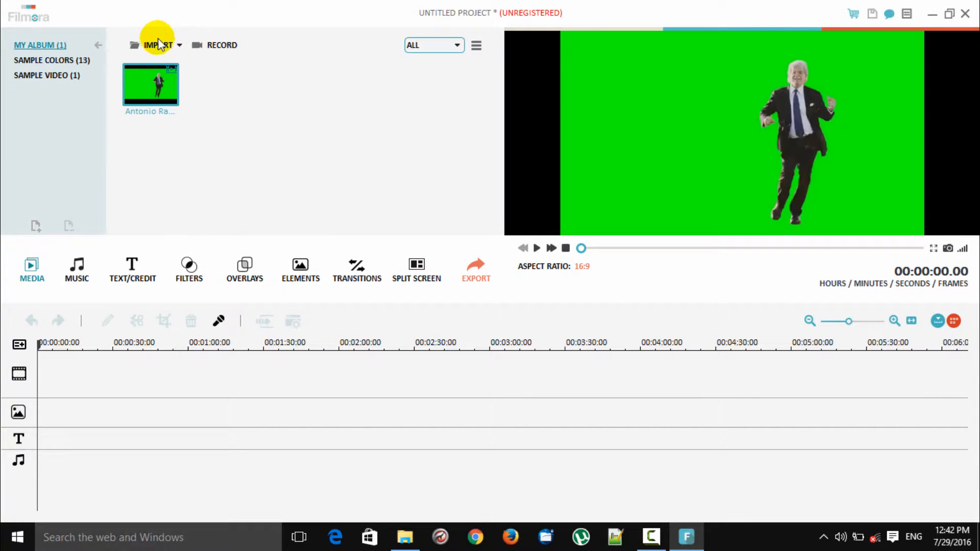
left_click(173, 44)
double_click(238, 101)
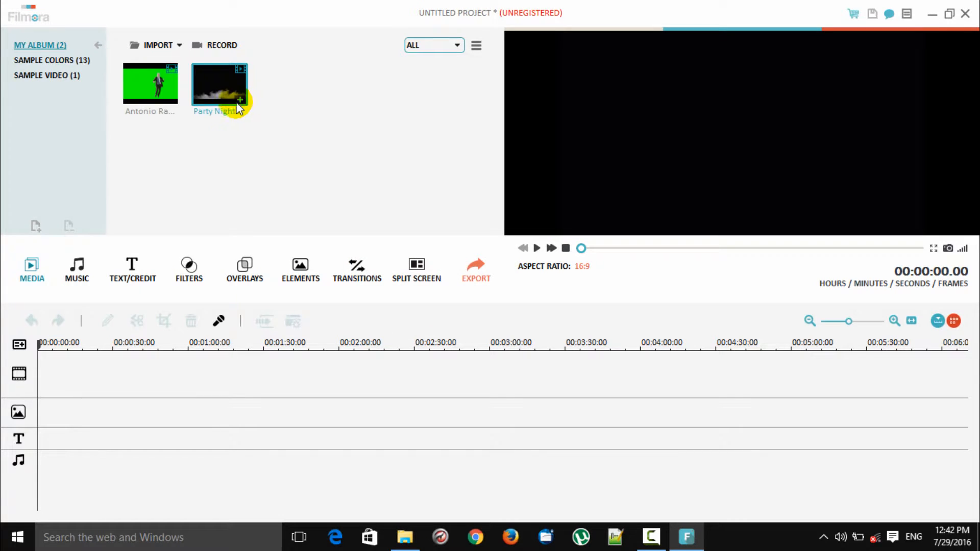
- Preview the green-screen dance clip and the Party Night background clip from the album
left_click(153, 84)
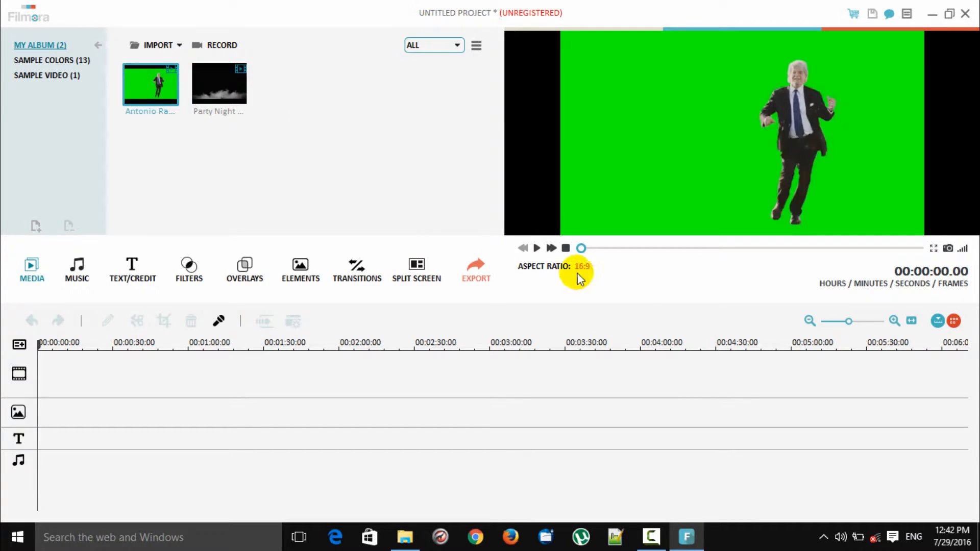
left_click(537, 248)
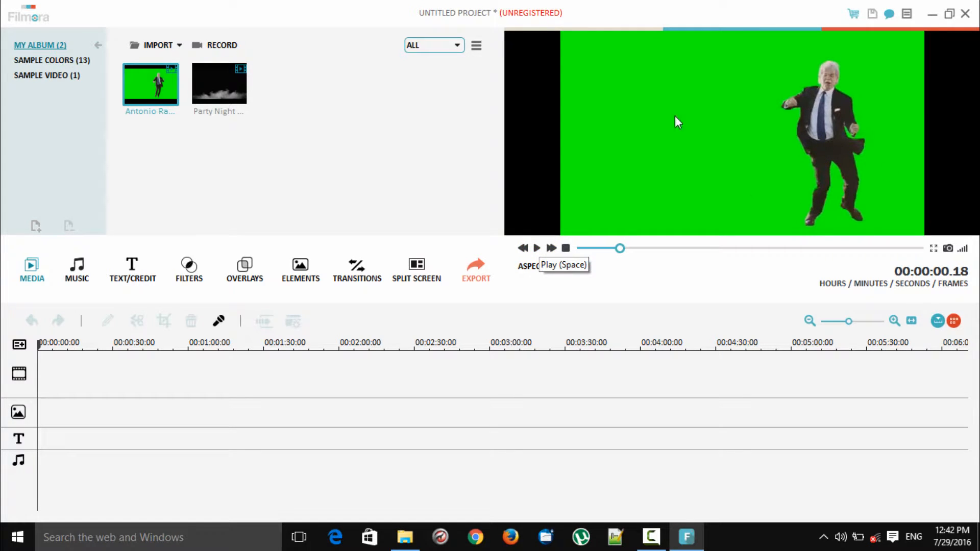
left_click(221, 88)
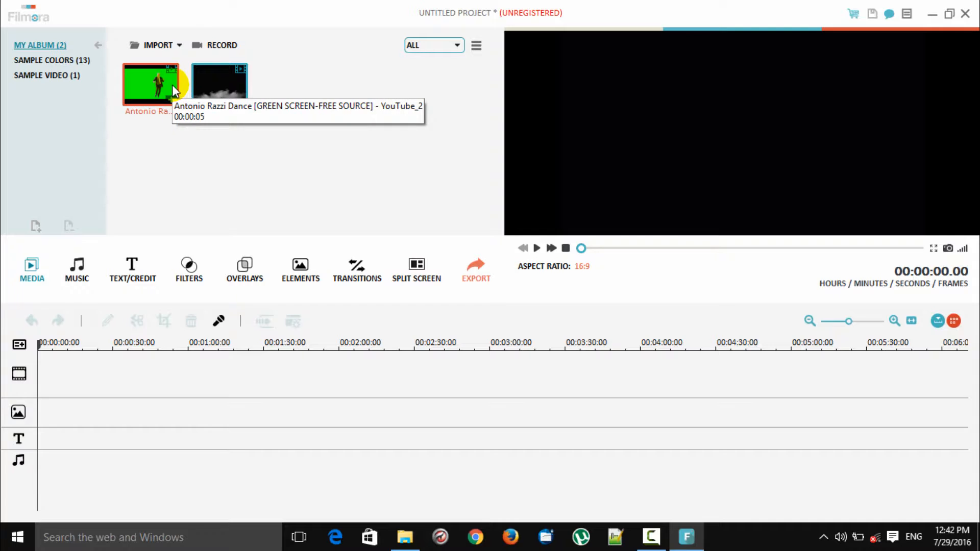
- Place the green-screen dance clip on the first picture-in-picture track and the Party Night background on the video track, both at the timeline start
left_click_drag(160, 90, 78, 374)
left_click_drag(44, 416, 46, 411)
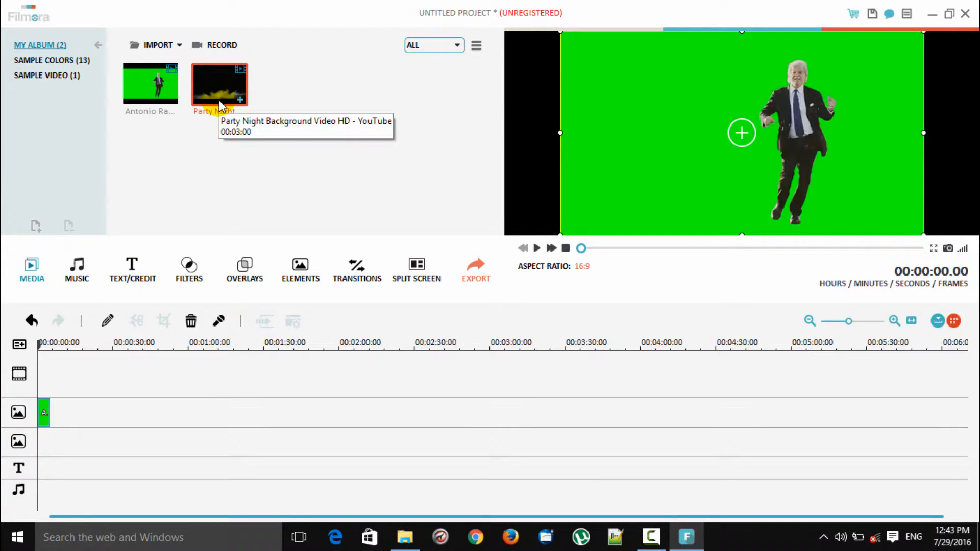
left_click_drag(225, 93, 95, 376)
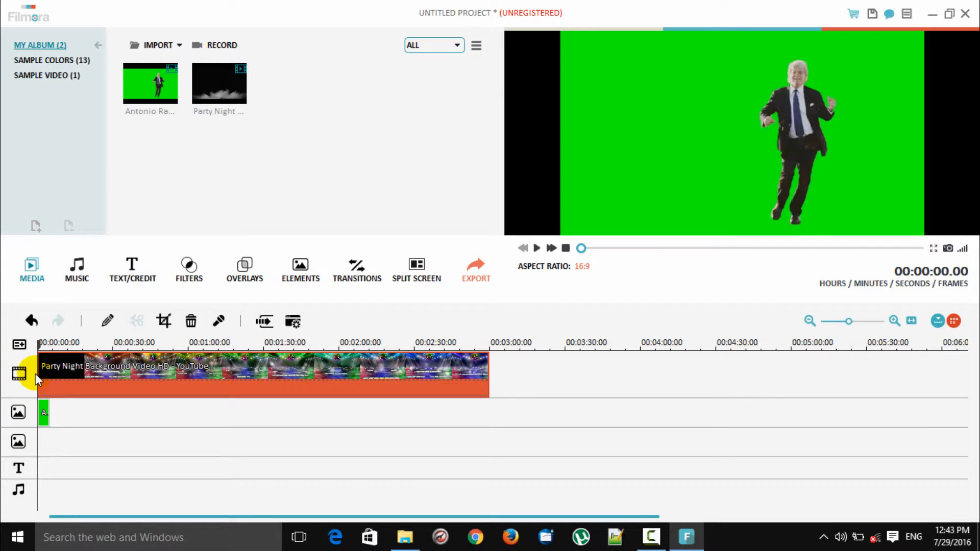
- Trim the Party Night background clip to the length of the green-screen dance clip and play back the timeline
left_click_drag(37, 373, 364, 392)
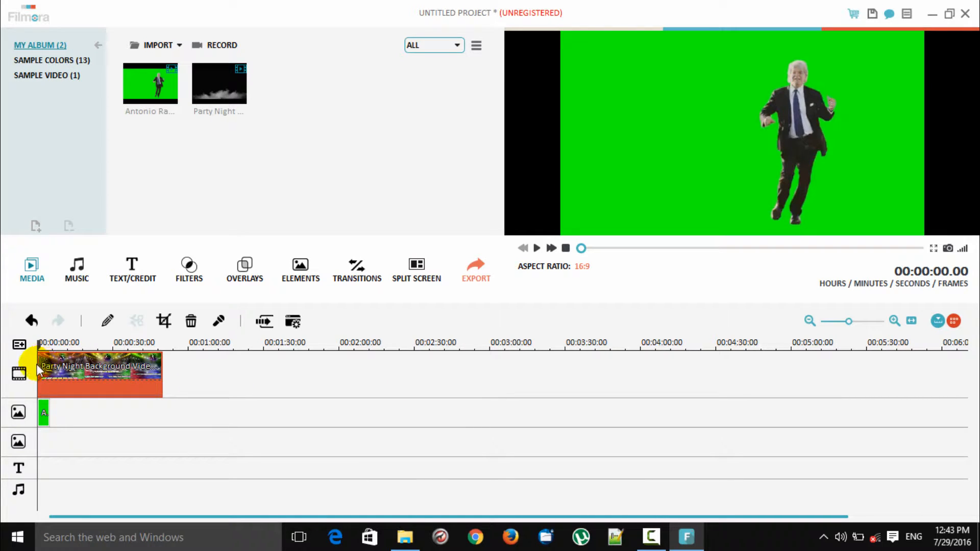
left_click(134, 371)
left_click_drag(136, 371, 135, 371)
left_click_drag(67, 373, 50, 373)
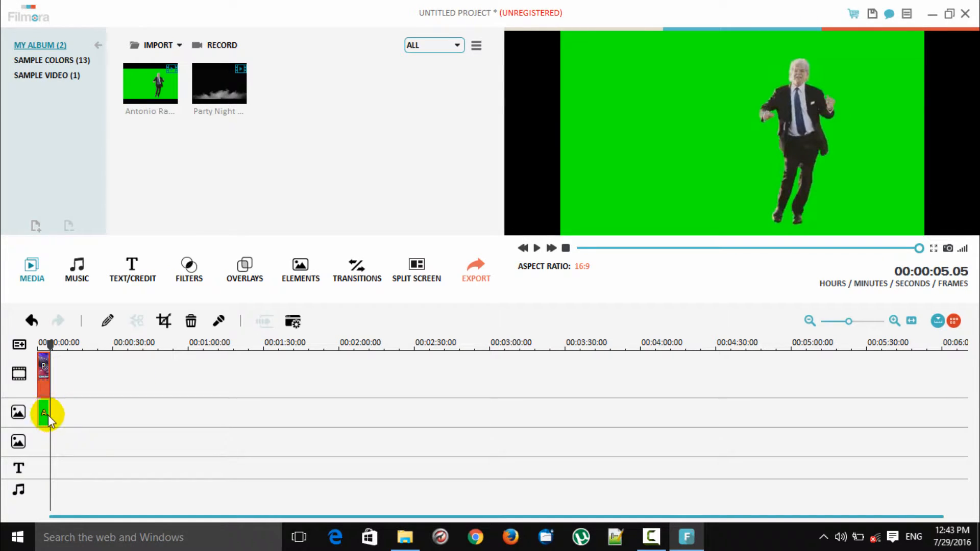
left_click(539, 249)
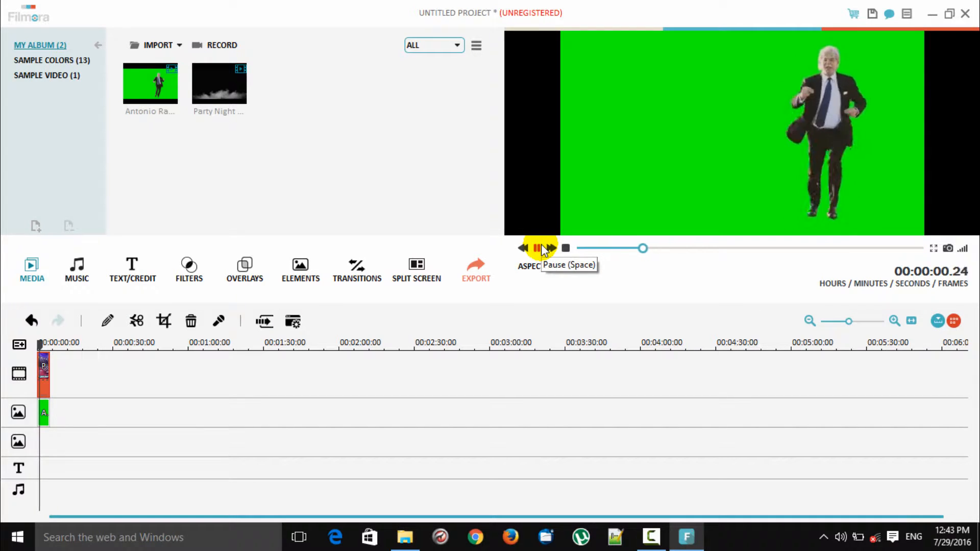
left_click(543, 248)
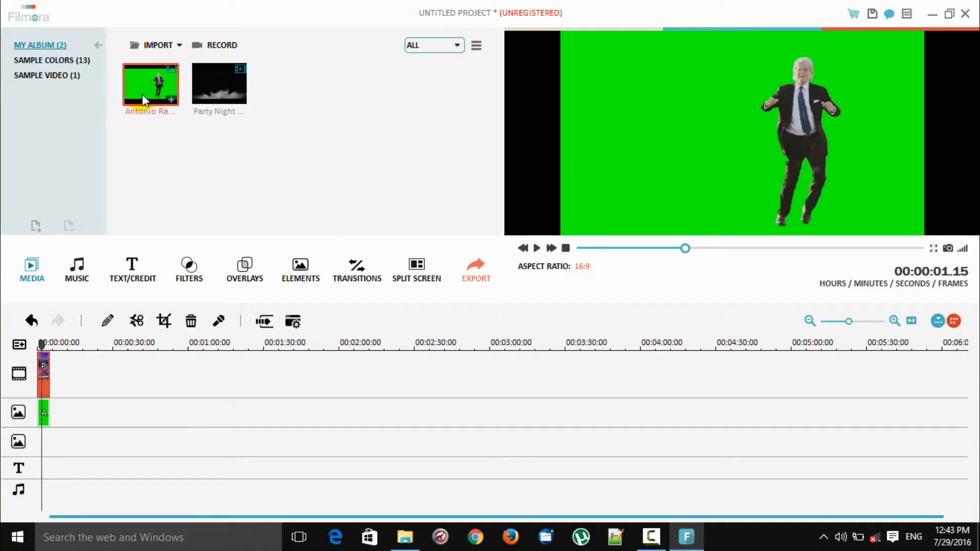
- Apply the green-screen chroma key to the dance clip, with the green backdrop as the transparent color and an intensity level of 4
right_click(43, 411)
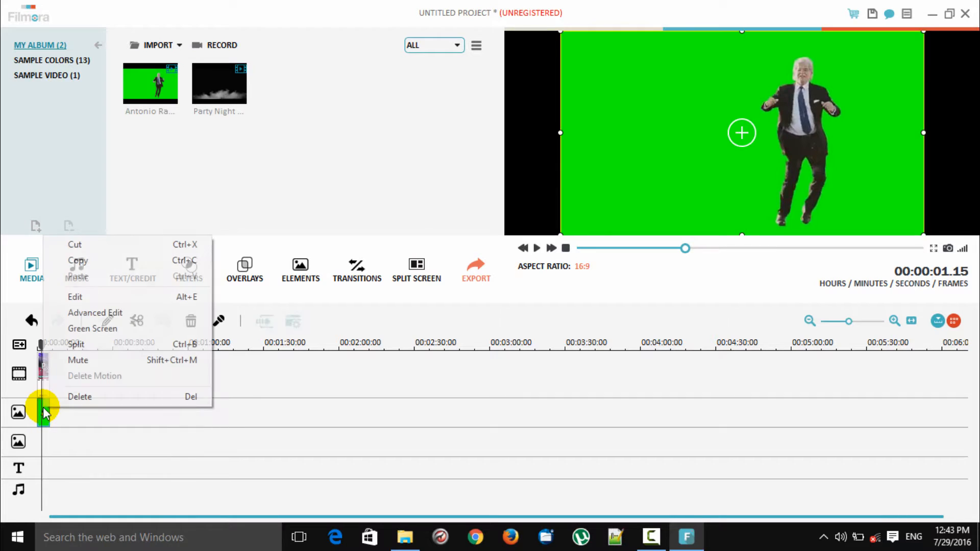
left_click(86, 333)
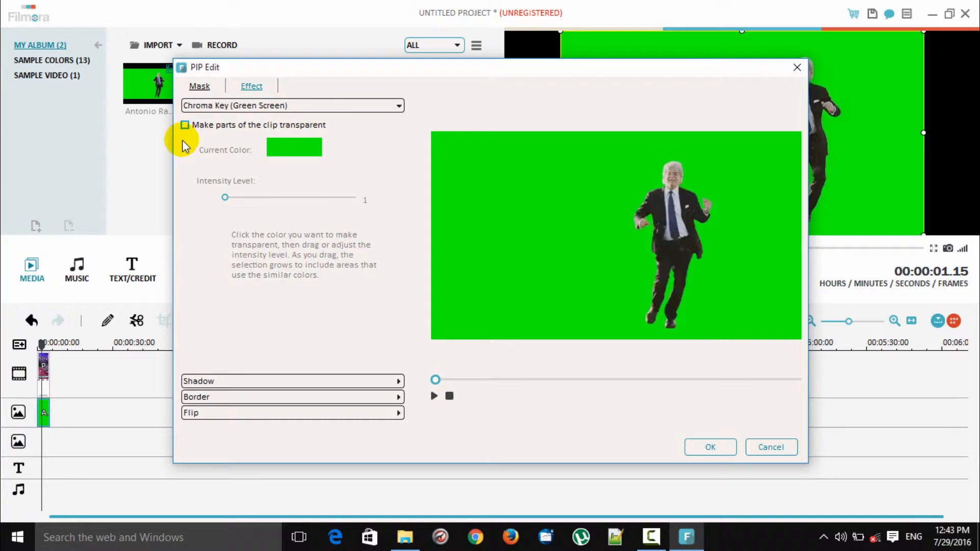
left_click(215, 130)
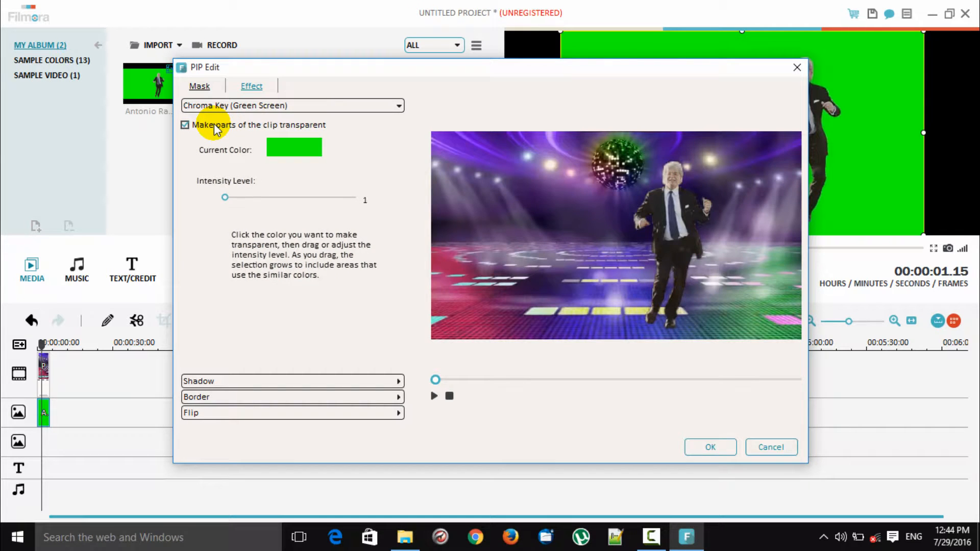
left_click(541, 170)
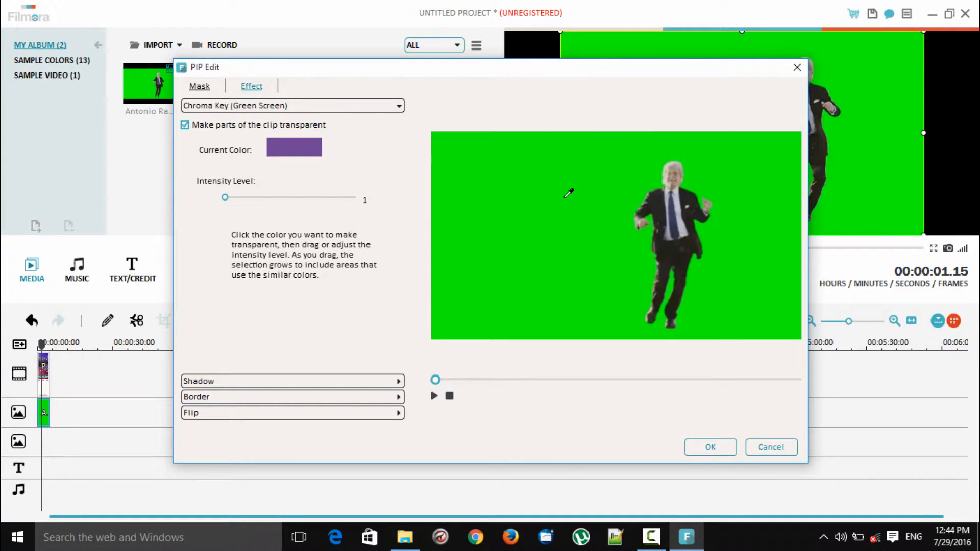
left_click(622, 158)
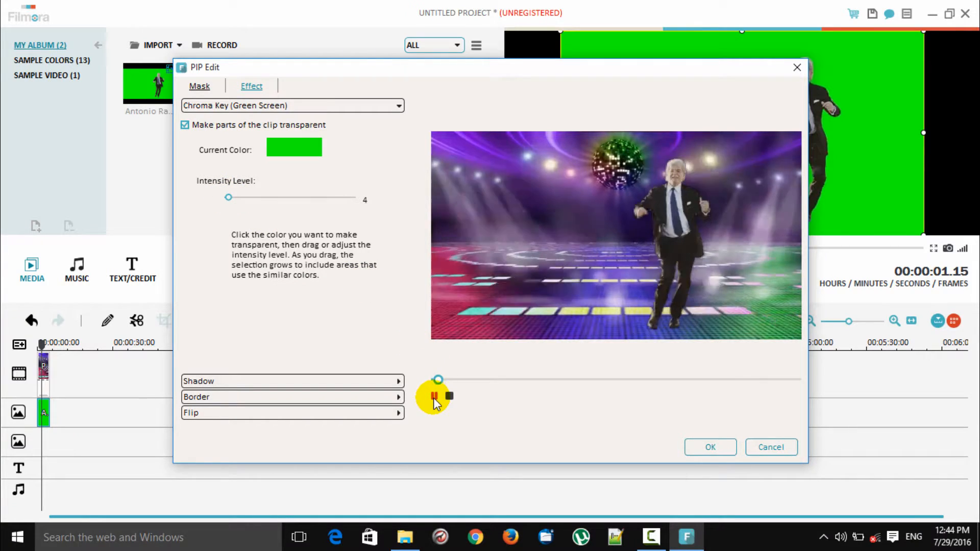
left_click(434, 401)
left_click(703, 447)
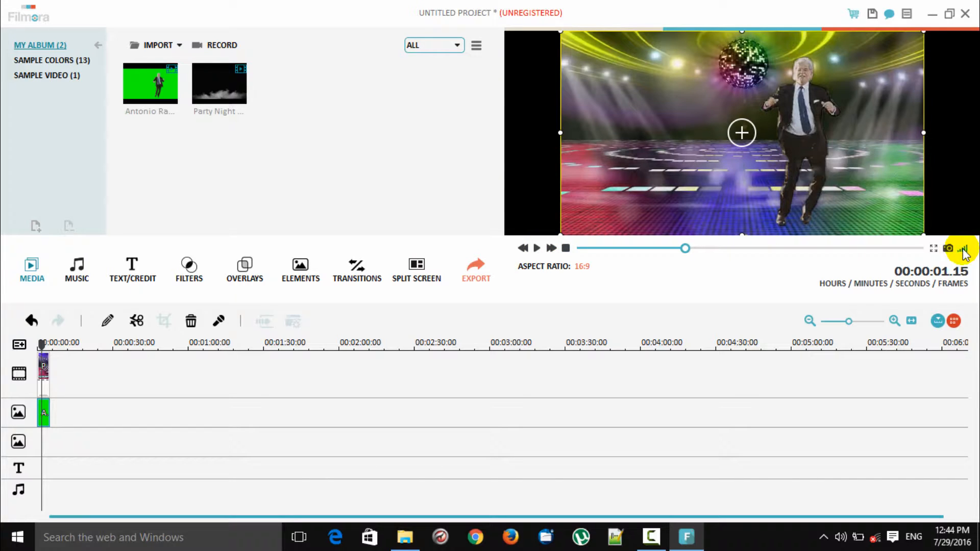
- Shift the keyed dance clip left so the dancer stands nearer the middle of the dance floor, playing the video before and after
left_click(963, 251)
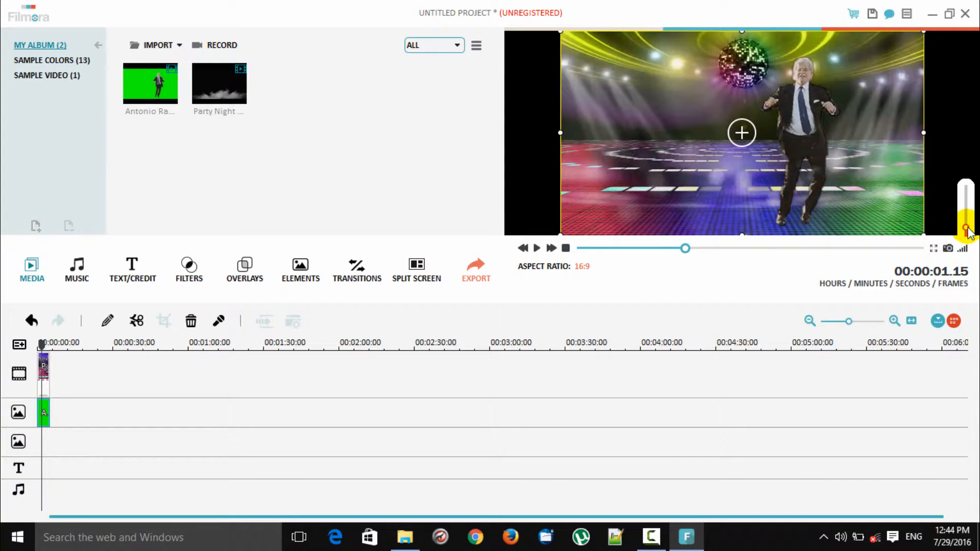
left_click(537, 248)
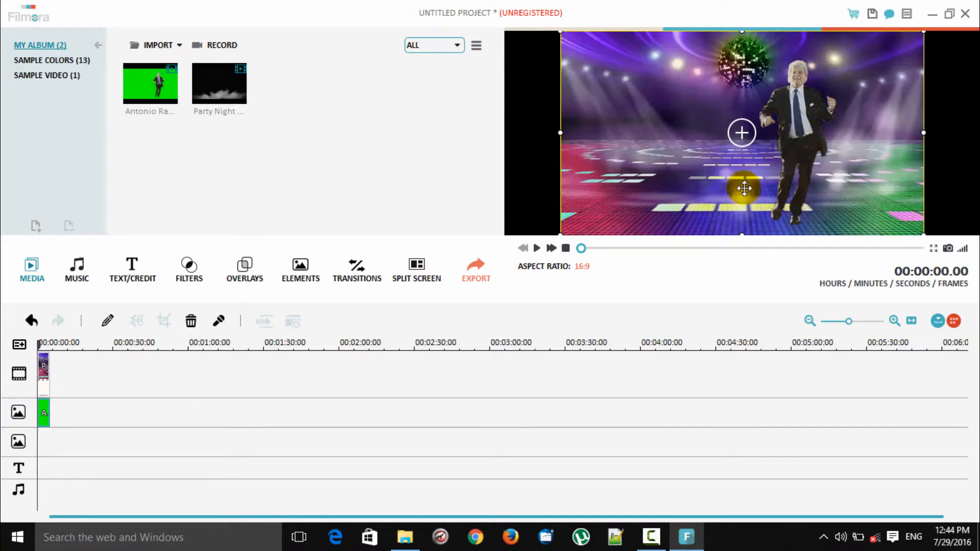
left_click_drag(740, 133, 698, 133)
left_click(536, 249)
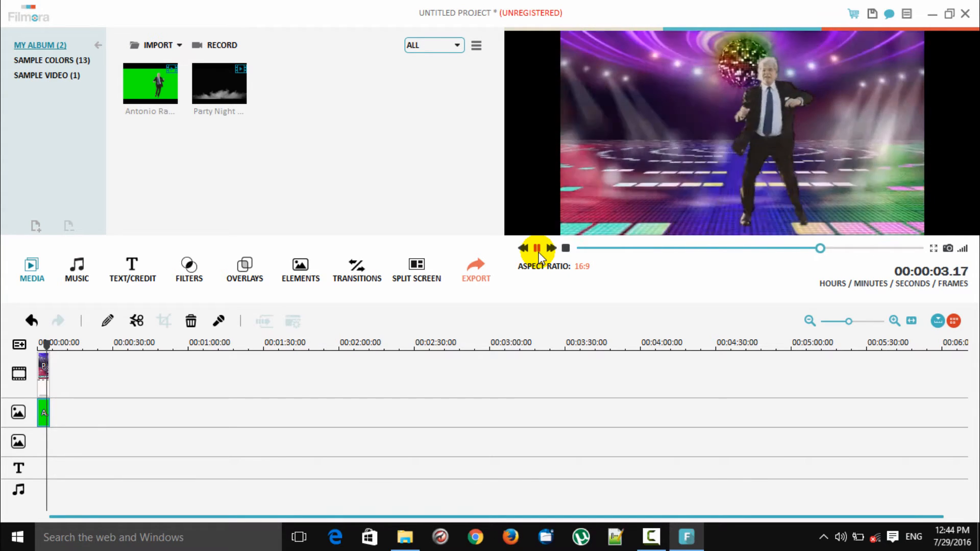
left_click(537, 249)
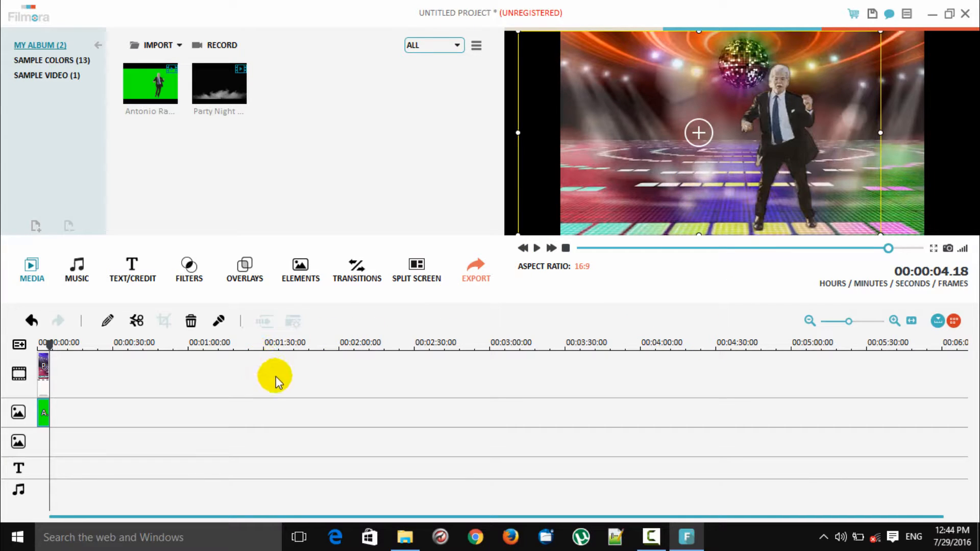
- Export the movie to the Desktop as an MP4 named My Video, continuing with the unregistered trial version
left_click(479, 275)
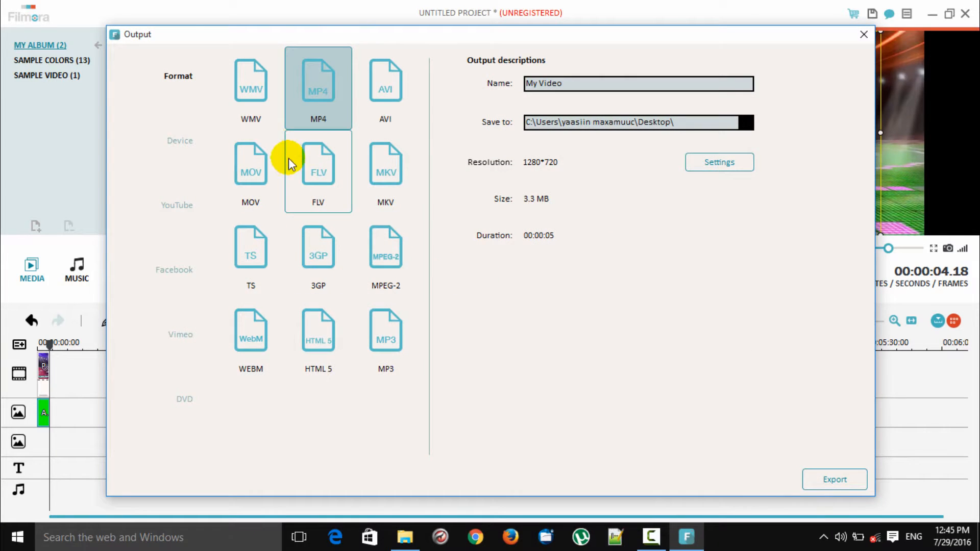
left_click(372, 125)
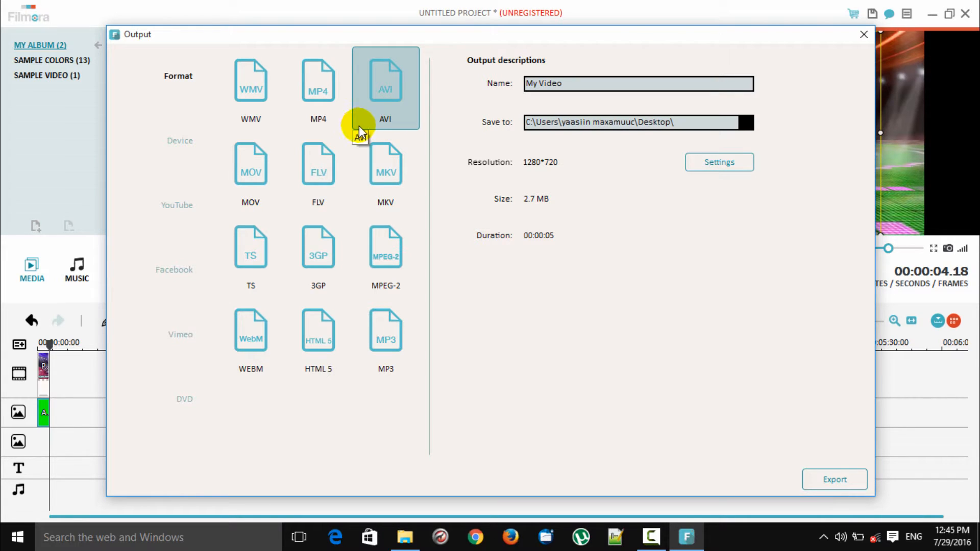
left_click(335, 127)
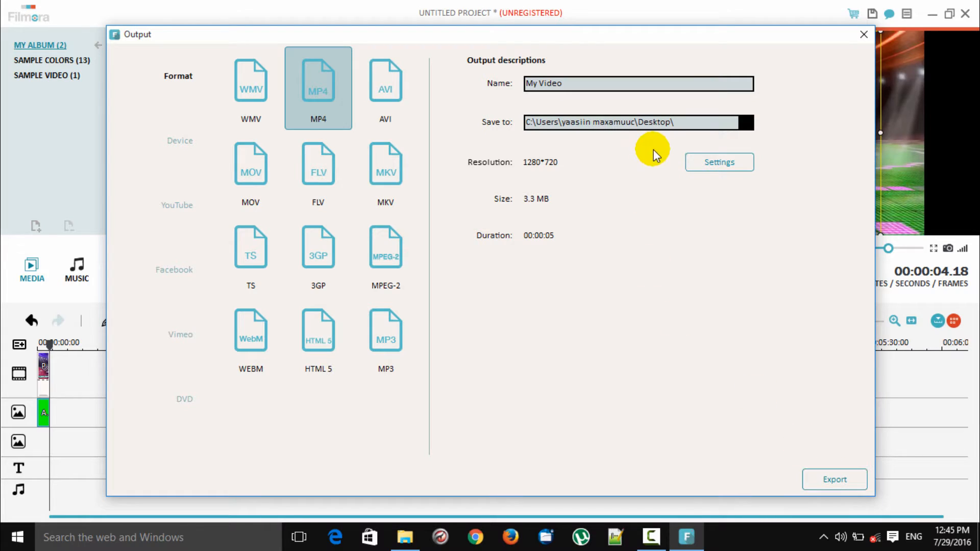
left_click(747, 123)
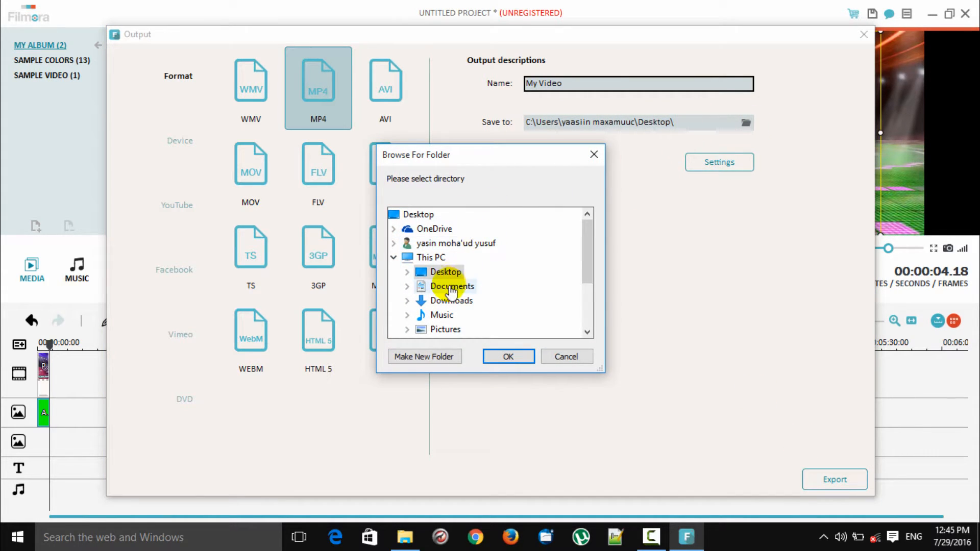
left_click(518, 357)
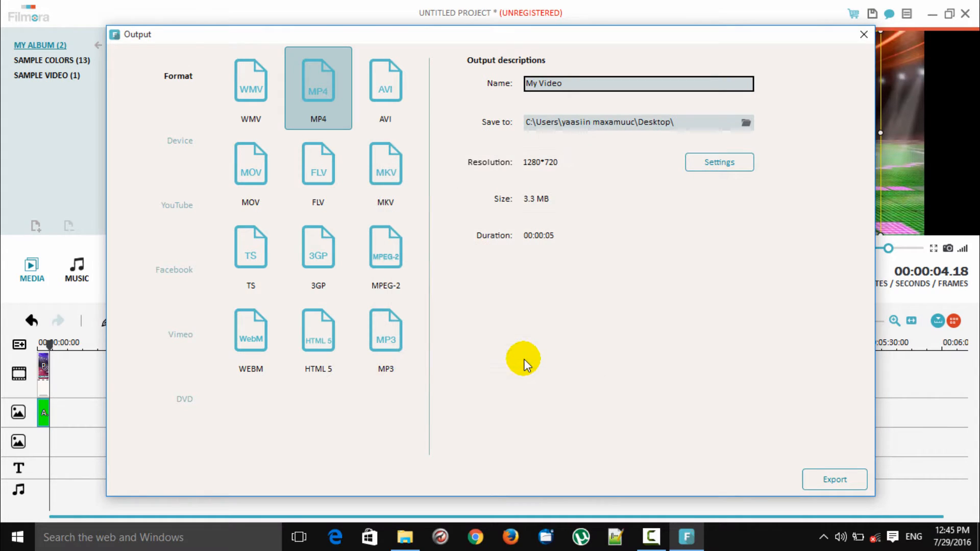
left_click(837, 483)
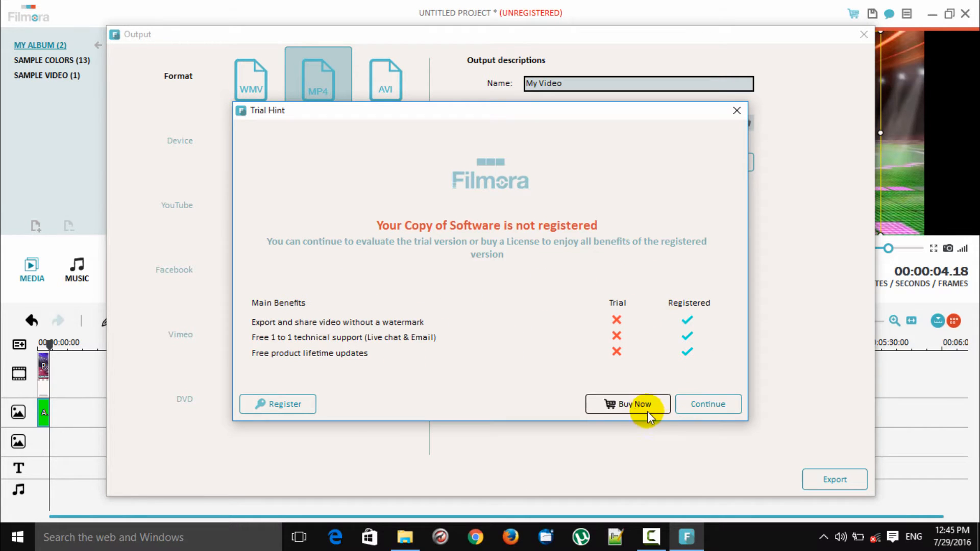
left_click(705, 409)
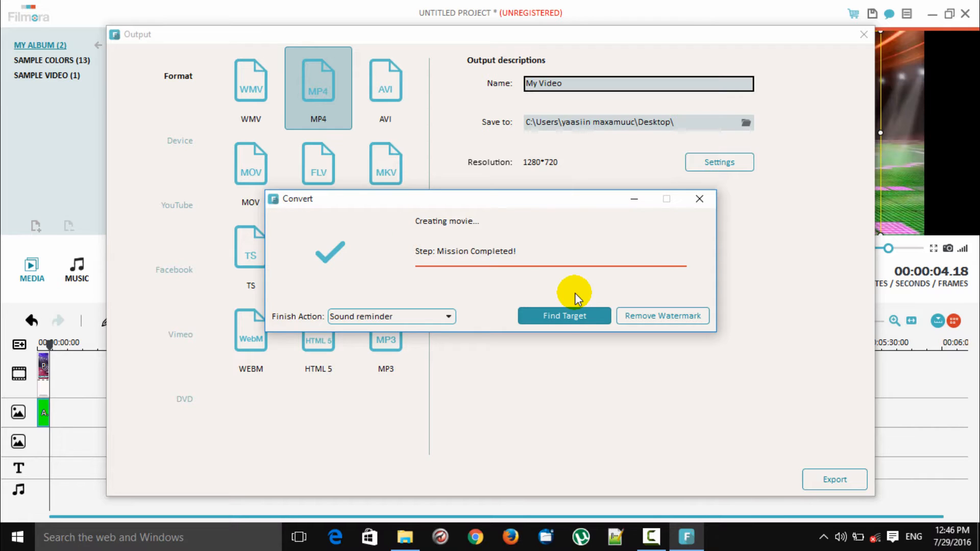
- Show the exported My Video file in its Desktop folder, and close the folder and the Output window
left_click(550, 317)
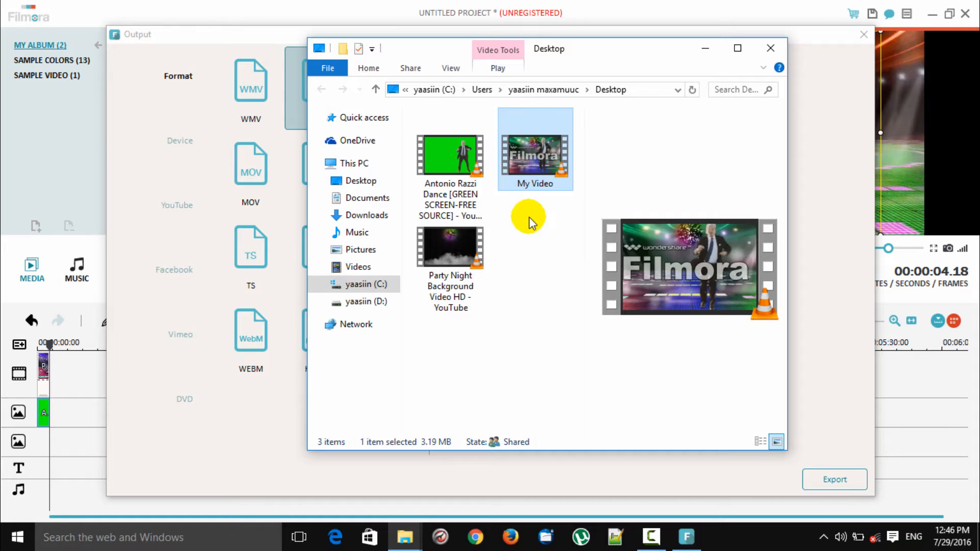
left_click(771, 56)
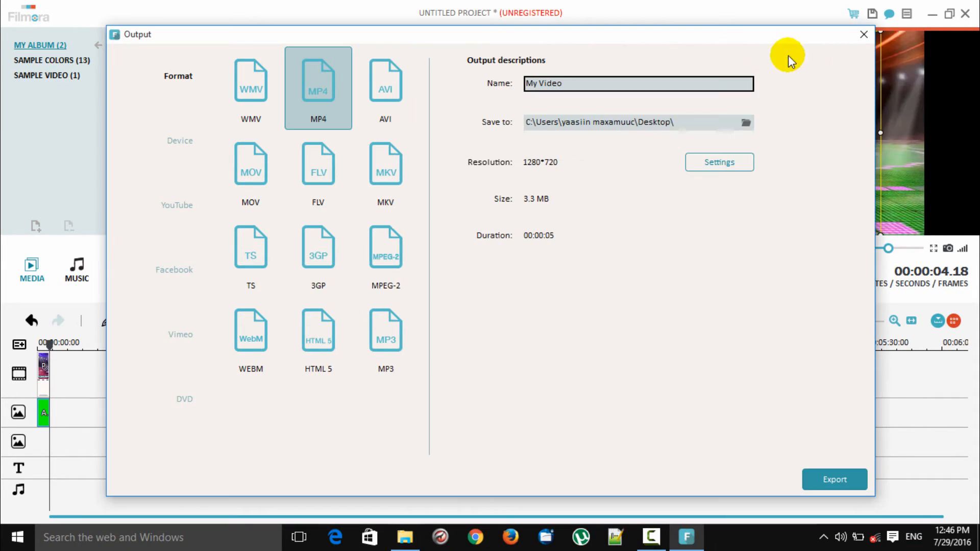
left_click(864, 35)
- Exit Filmora, dismissing the trial hint and discarding the project changes
left_click(972, 13)
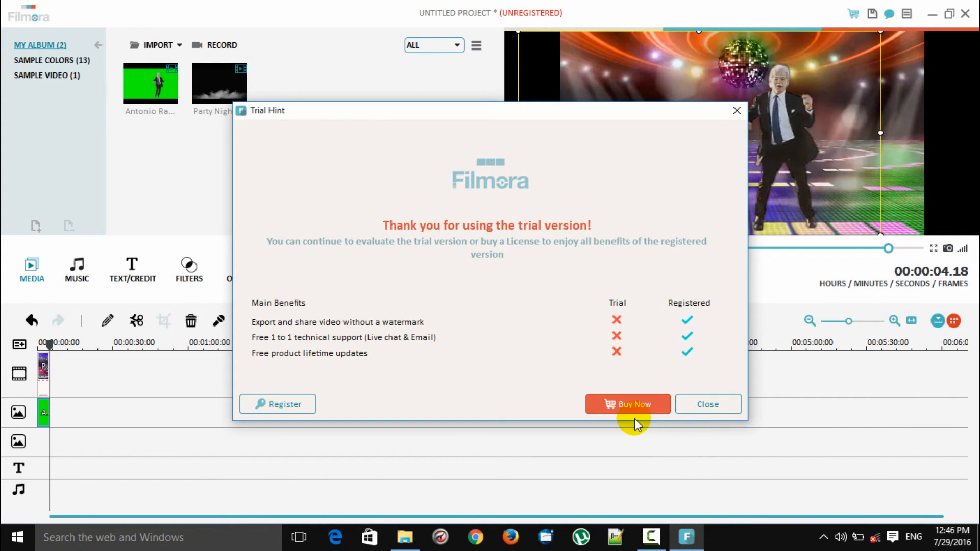
left_click(700, 405)
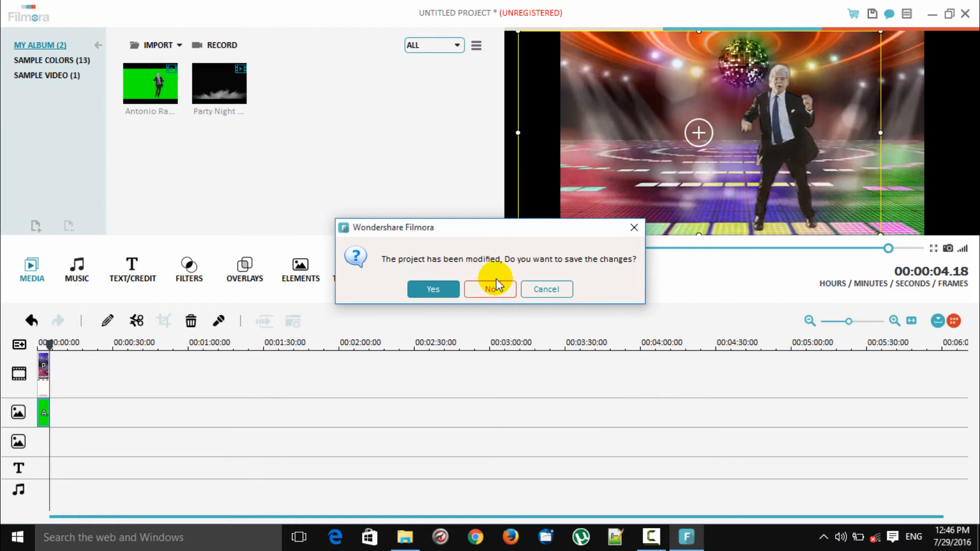
left_click(489, 293)
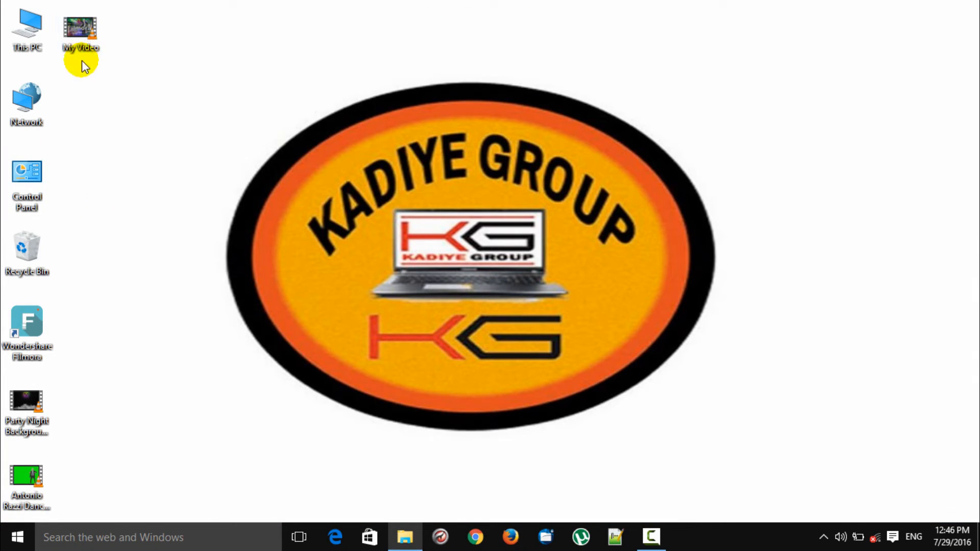
- Play the exported My Video from the desktop in VLC media player, pause it and close the player
double_click(90, 27)
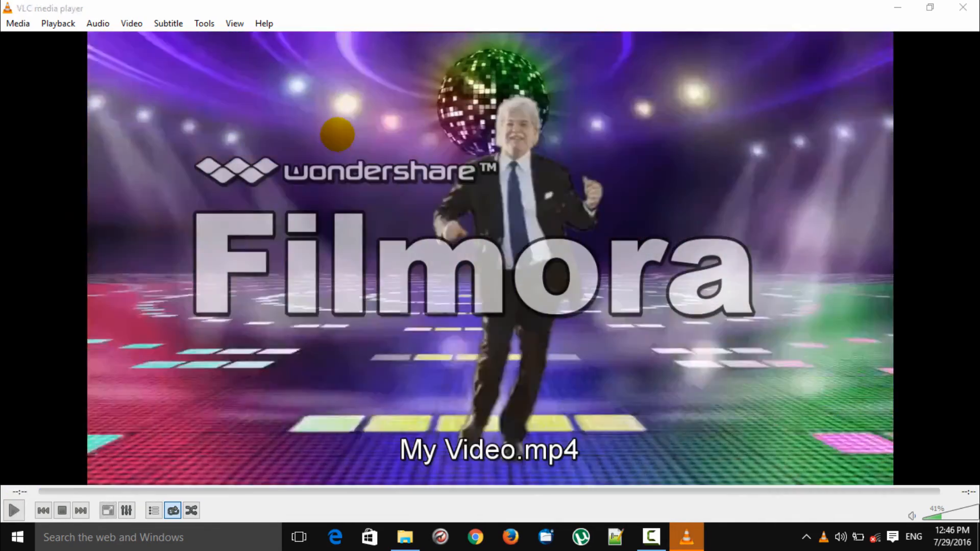
key("space")
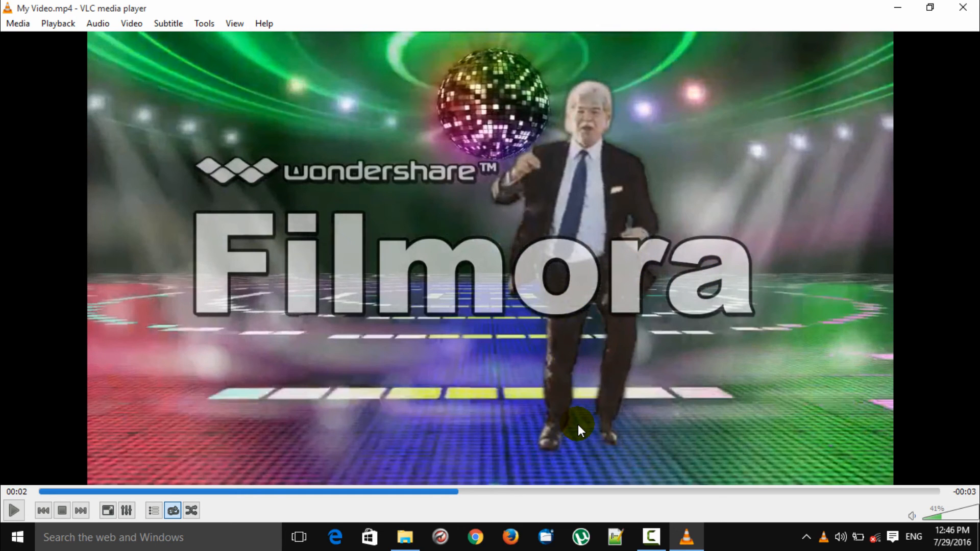
left_click(964, 10)
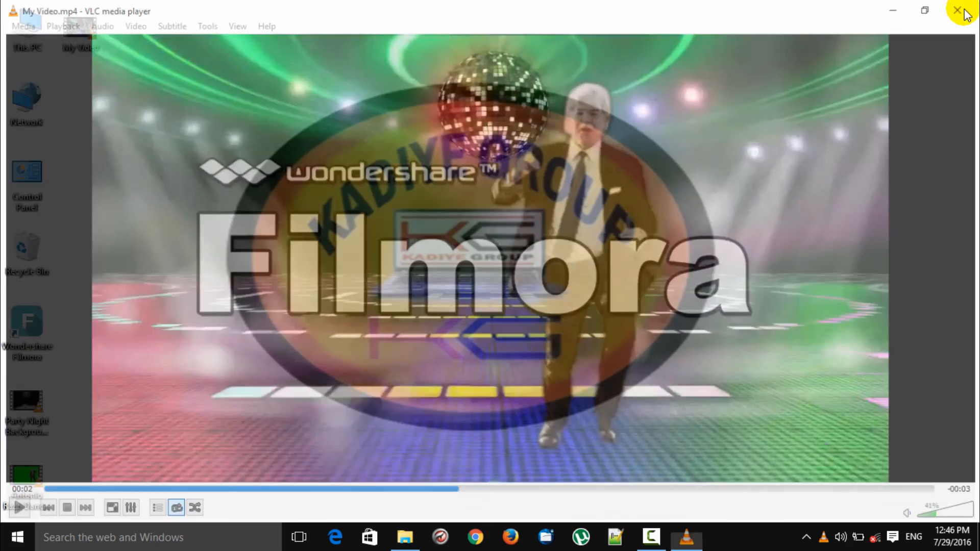
right_click(364, 220)
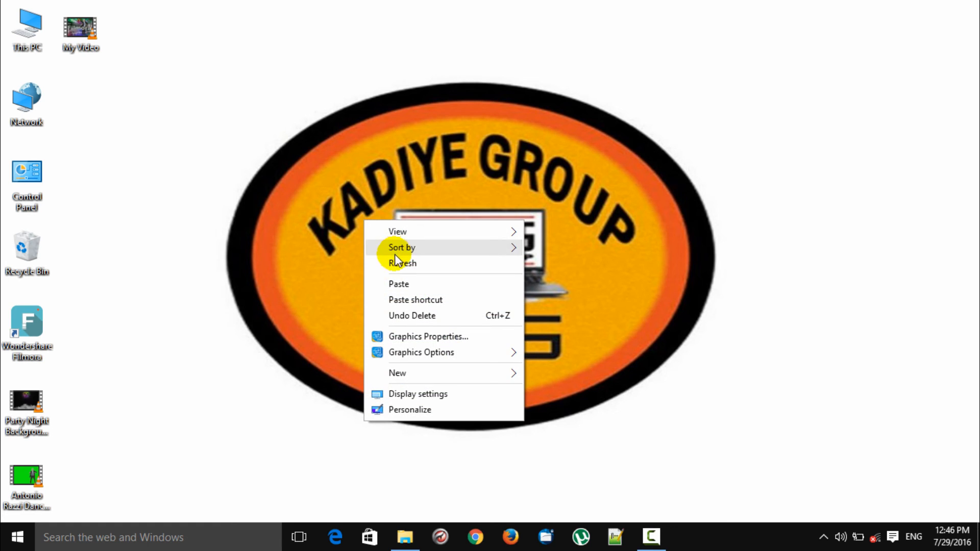